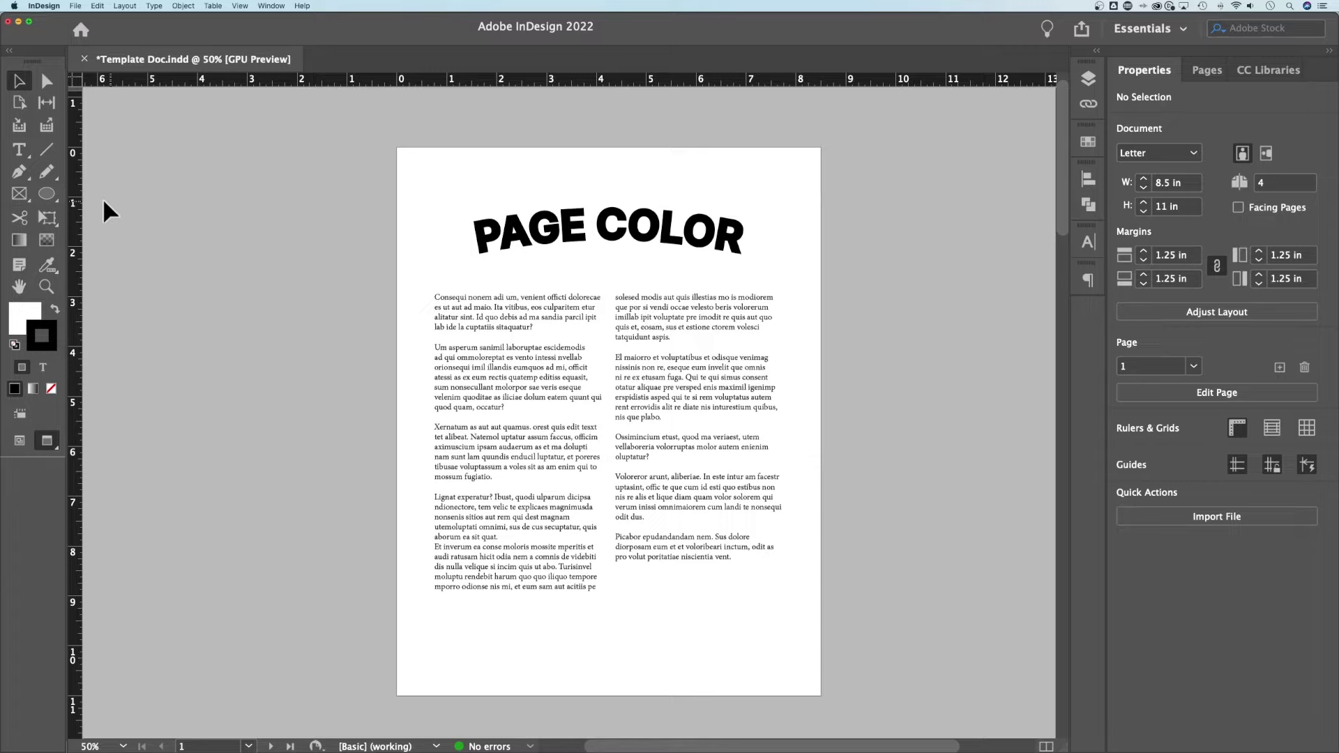
Switch to the Rectangle Tool and set the stroke to None
{"action": "left_click", "coordinate": [46, 193]}
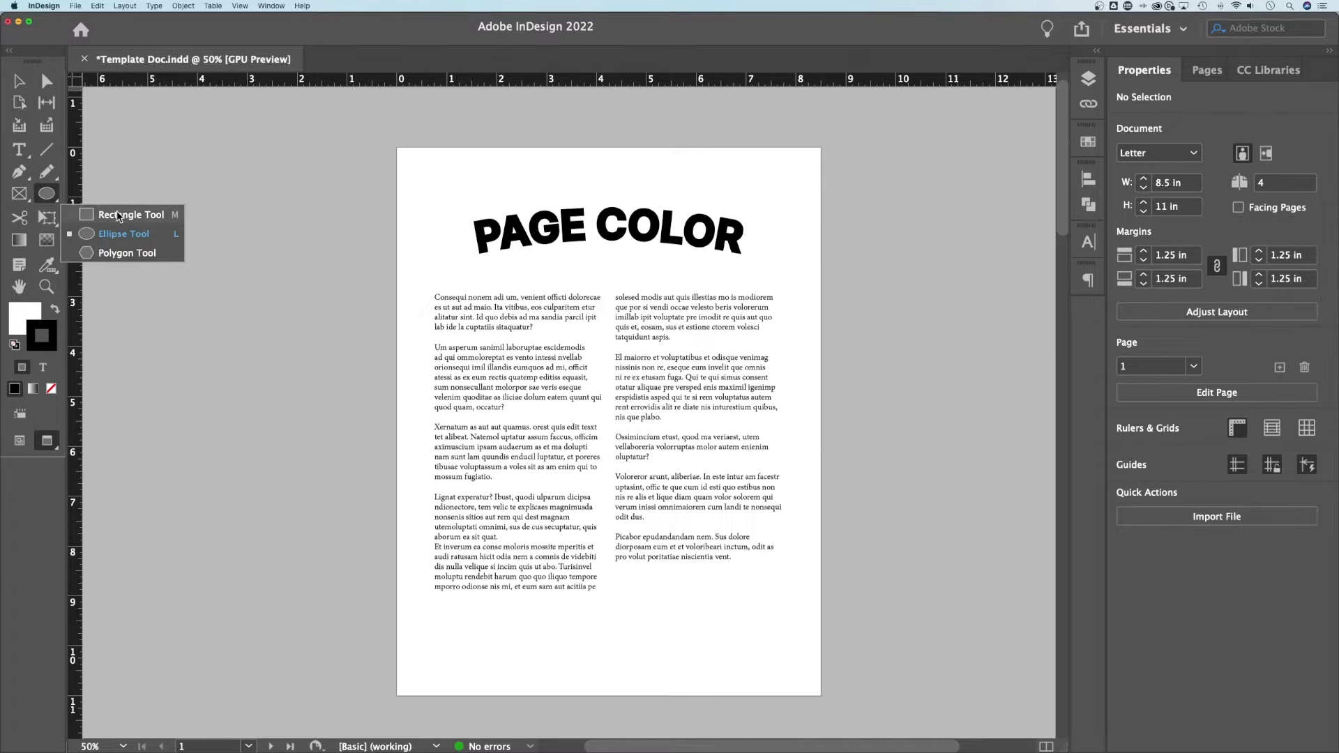
{"action": "left_click", "coordinate": [119, 216]}
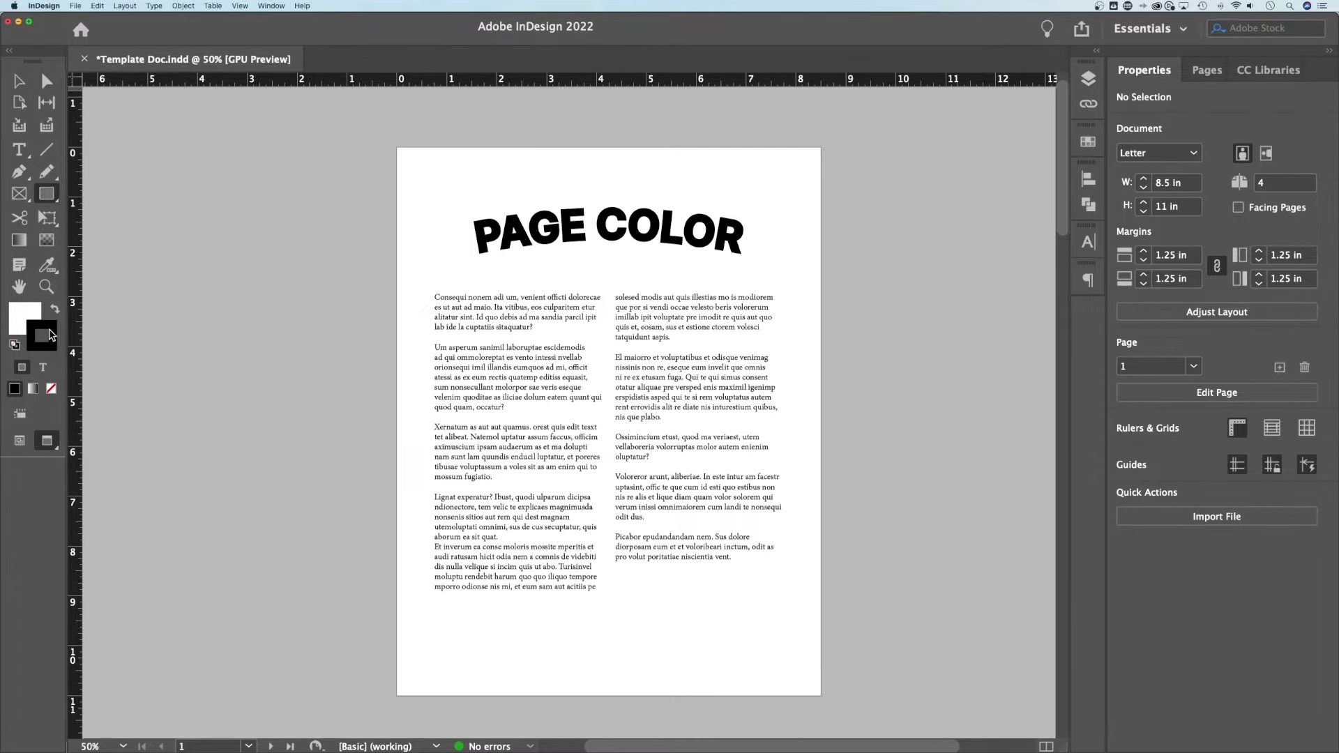
{"action": "double_click", "coordinate": [50, 340]}
{"action": "left_click", "coordinate": [852, 286]}
{"action": "left_click", "coordinate": [51, 389]}
Set the fill to light aqua (9fe2dc, RGB 159/226/220) in the Color Picker
{"action": "left_click", "coordinate": [51, 389]}
{"action": "double_click", "coordinate": [21, 315]}
{"action": "left_click", "coordinate": [592, 331]}
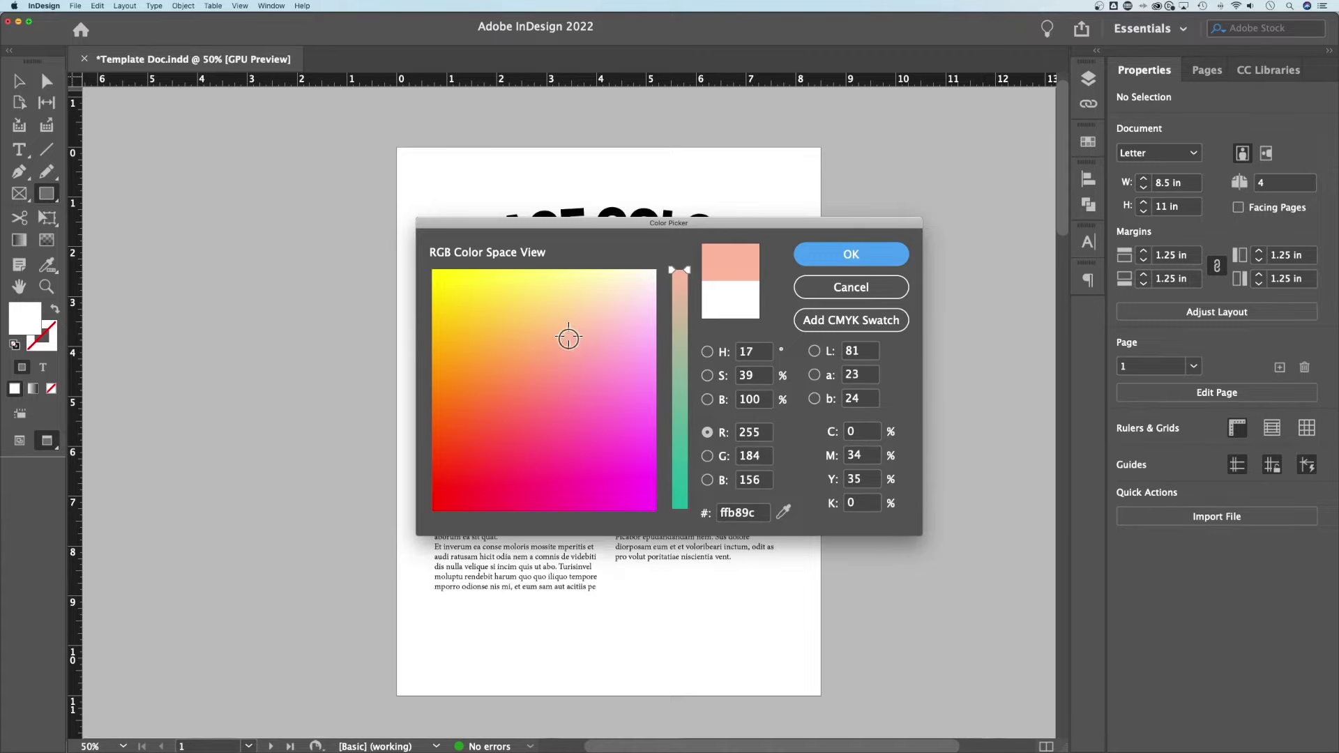
{"action": "left_click", "coordinate": [611, 317]}
{"action": "left_click", "coordinate": [682, 367]}
{"action": "left_click_drag", "start_coordinate": [682, 367], "coordinate": [682, 359]}
{"action": "left_click", "coordinate": [624, 284]}
{"action": "left_click", "coordinate": [622, 296]}
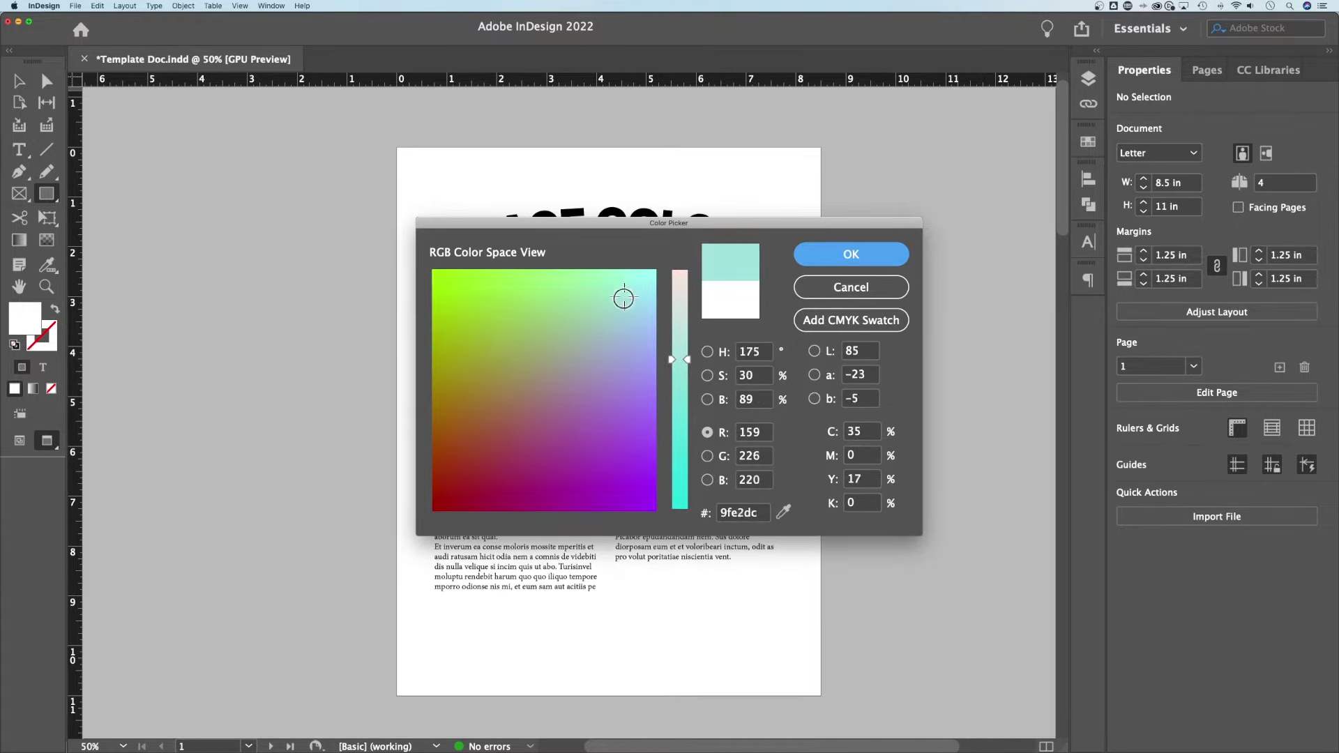
{"action": "left_click", "coordinate": [627, 297]}
{"action": "left_click", "coordinate": [845, 257]}
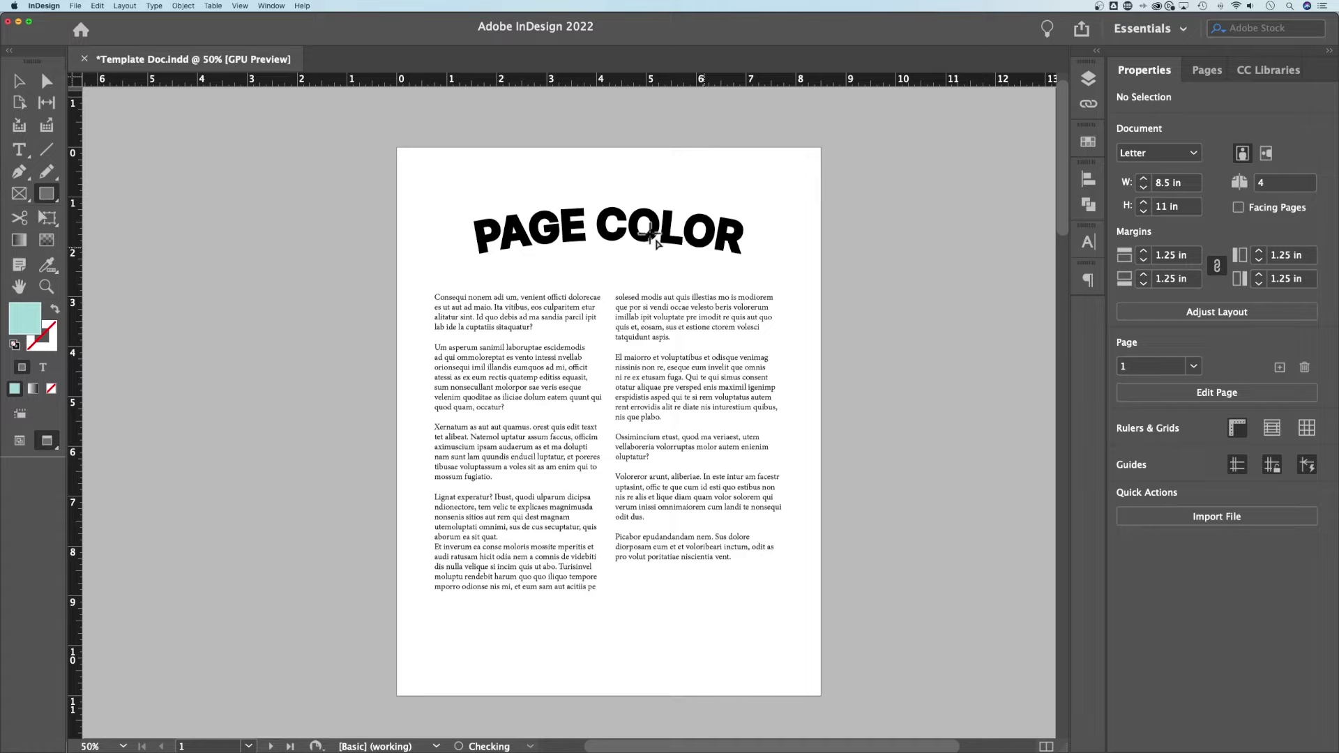
Draw an 8.75 × 11.25 in light aqua rectangle from bleed corner to bleed corner
{"action": "key", "text": "w"}
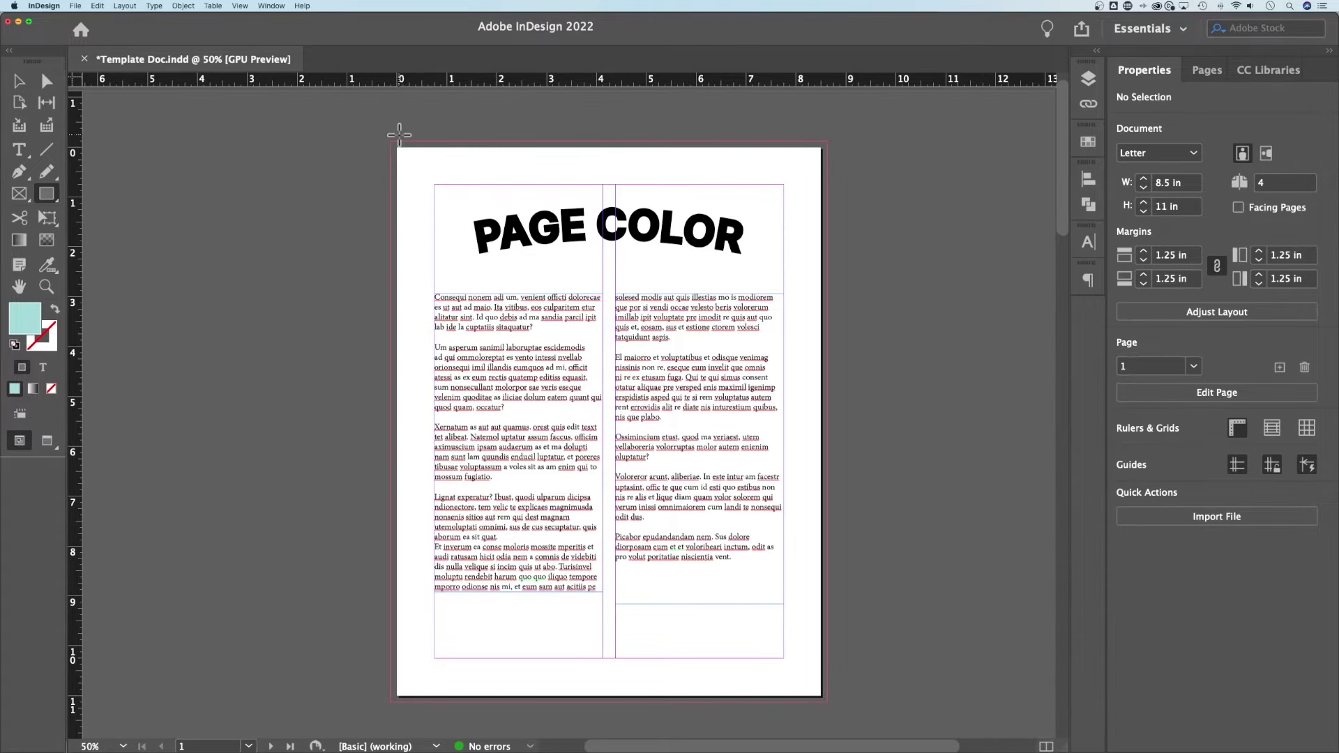
{"action": "key", "text": "w"}
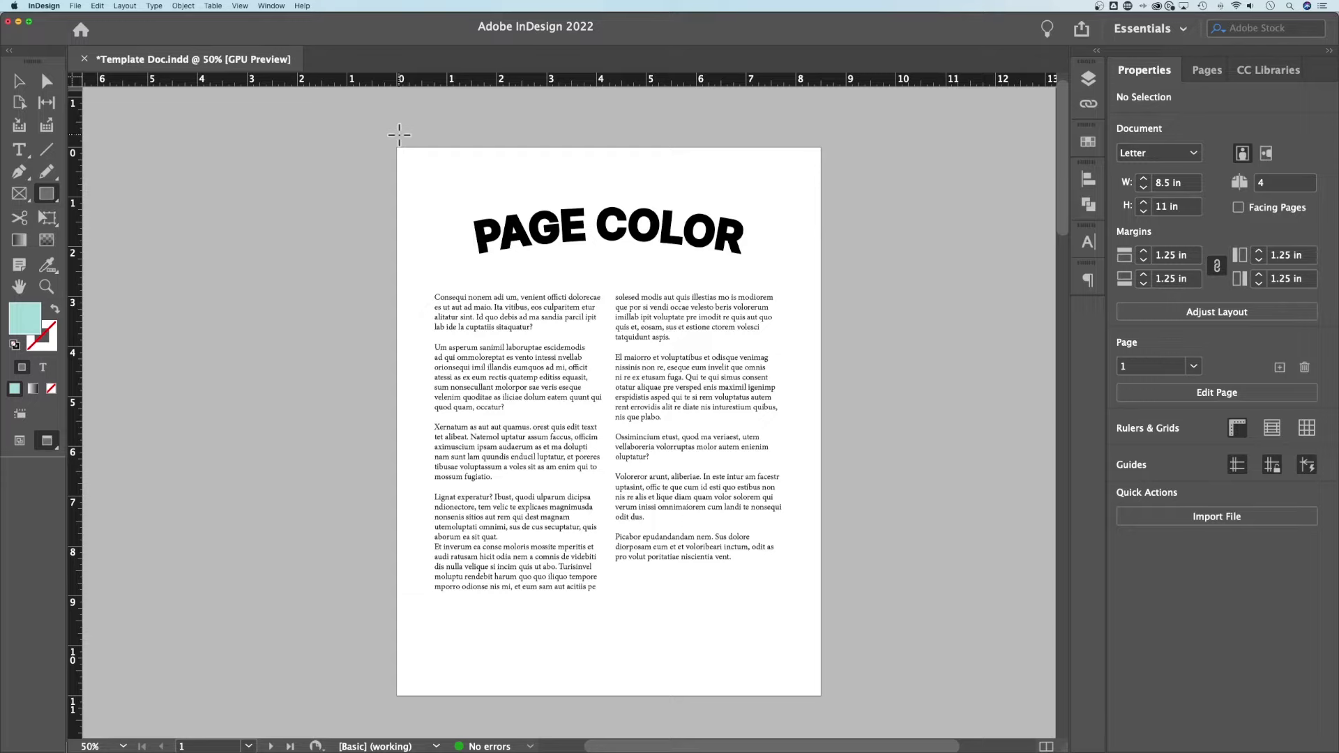
{"action": "key", "text": "w"}
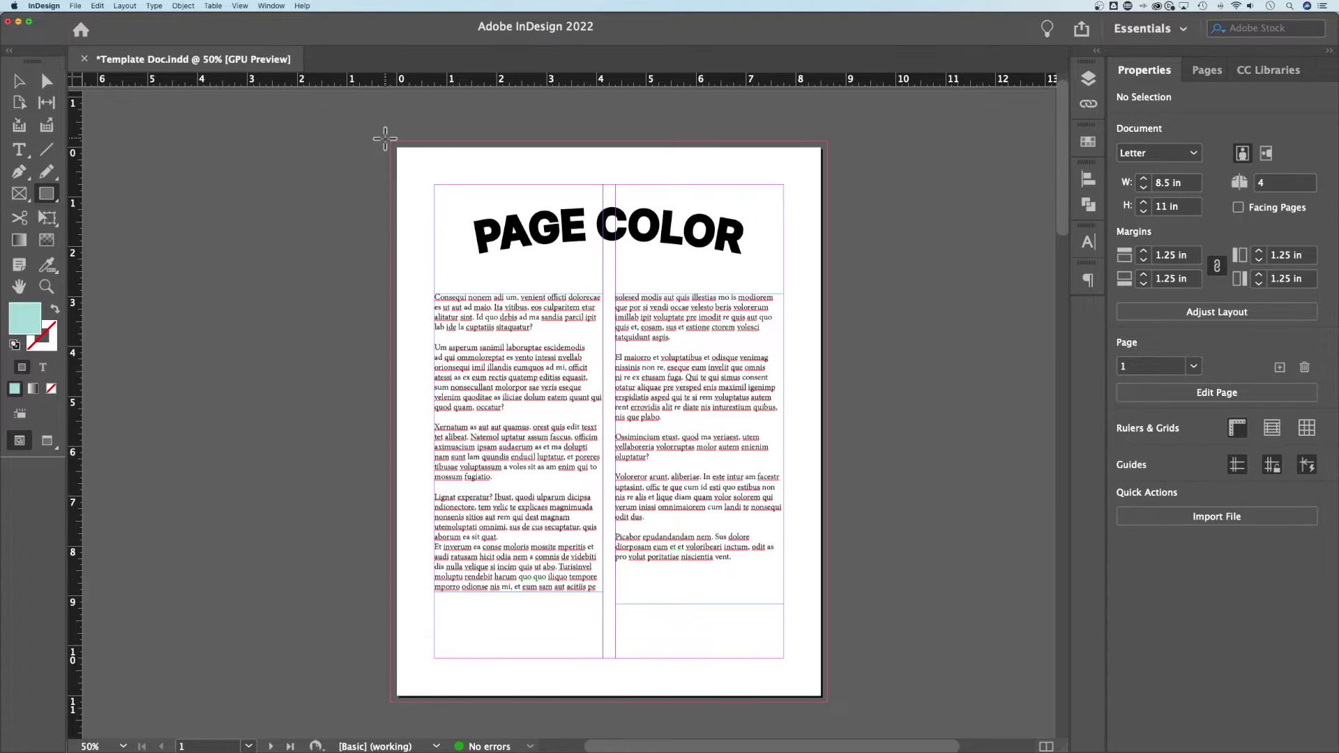
{"action": "mouse_move", "coordinate": [387, 139]}
{"action": "left_mouse_down"}
{"action": "mouse_move", "coordinate": [455, 263]}
{"action": "mouse_move", "coordinate": [827, 703]}
{"action": "left_mouse_up"}
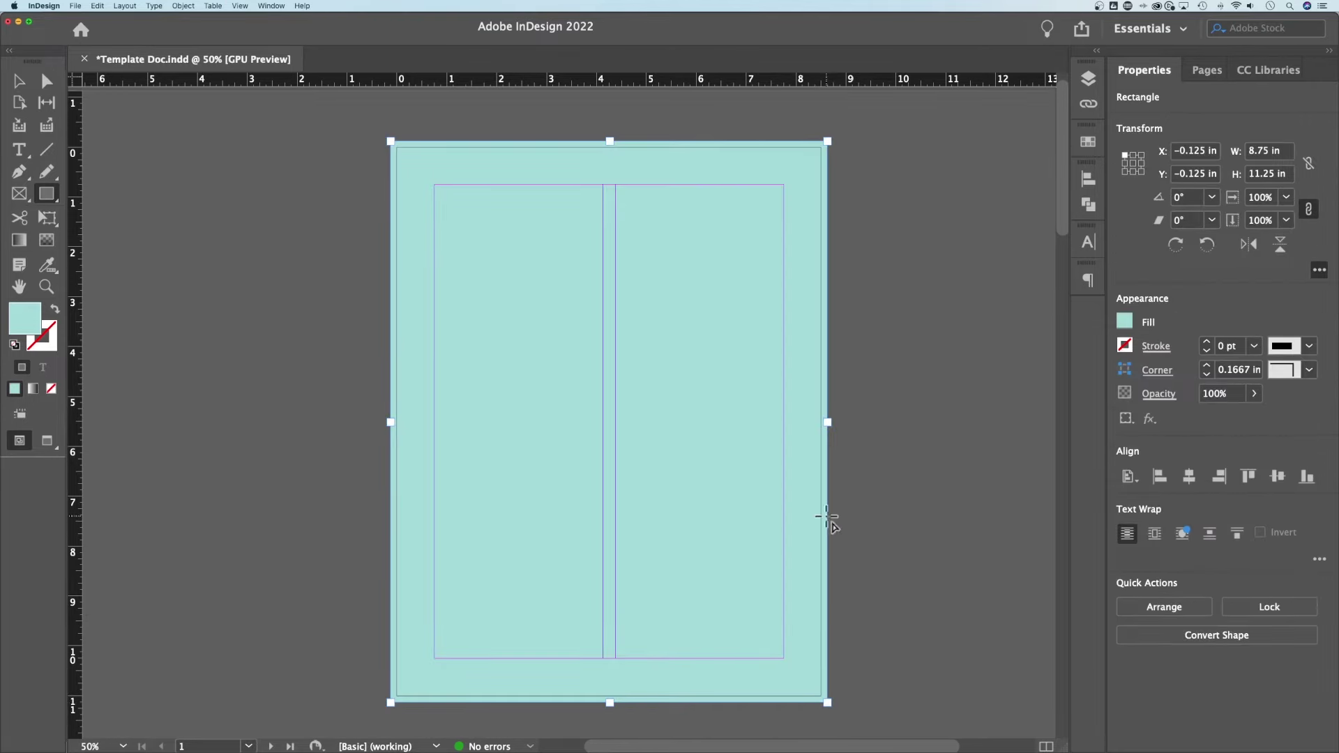
{"action": "key", "text": "v"}
{"action": "left_click", "coordinate": [868, 492]}
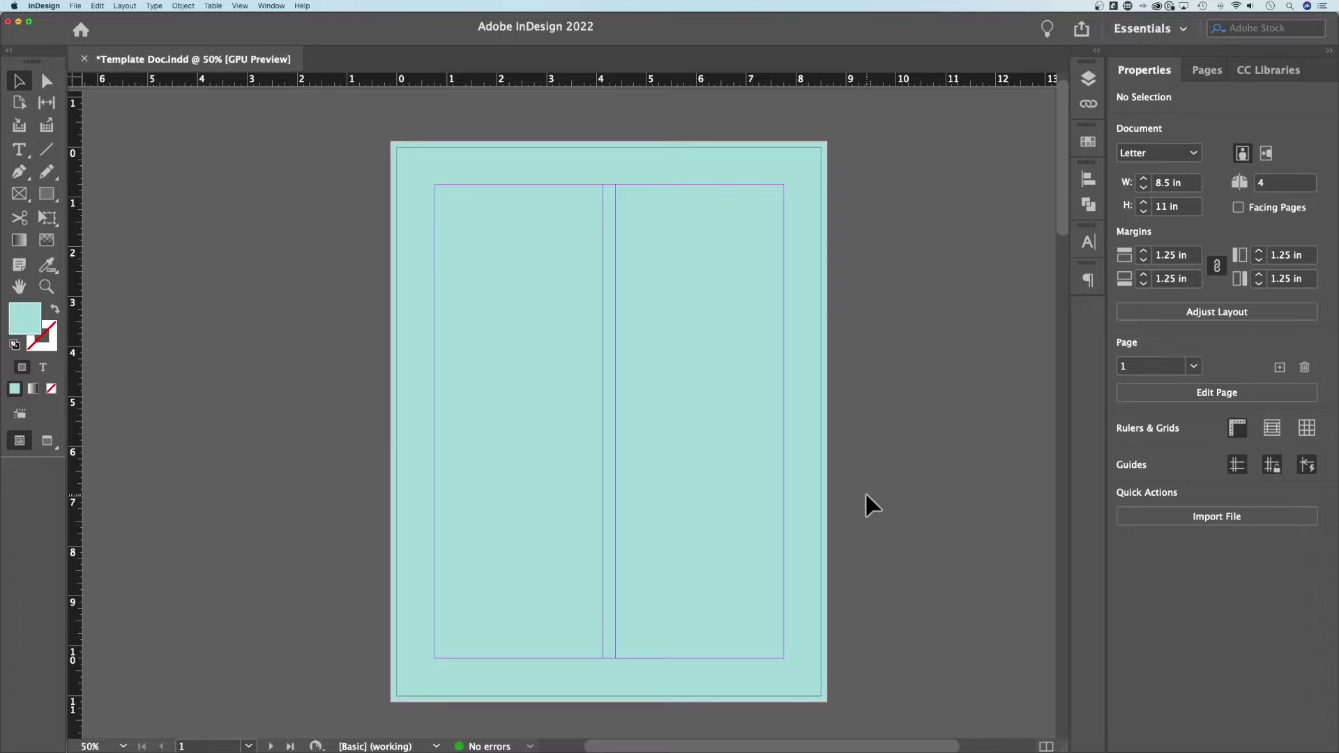
Arrange the aqua rectangle with Send to Back so the PAGE COLOR heading shows
{"action": "left_click", "coordinate": [810, 457]}
{"action": "right_click", "coordinate": [808, 457]}
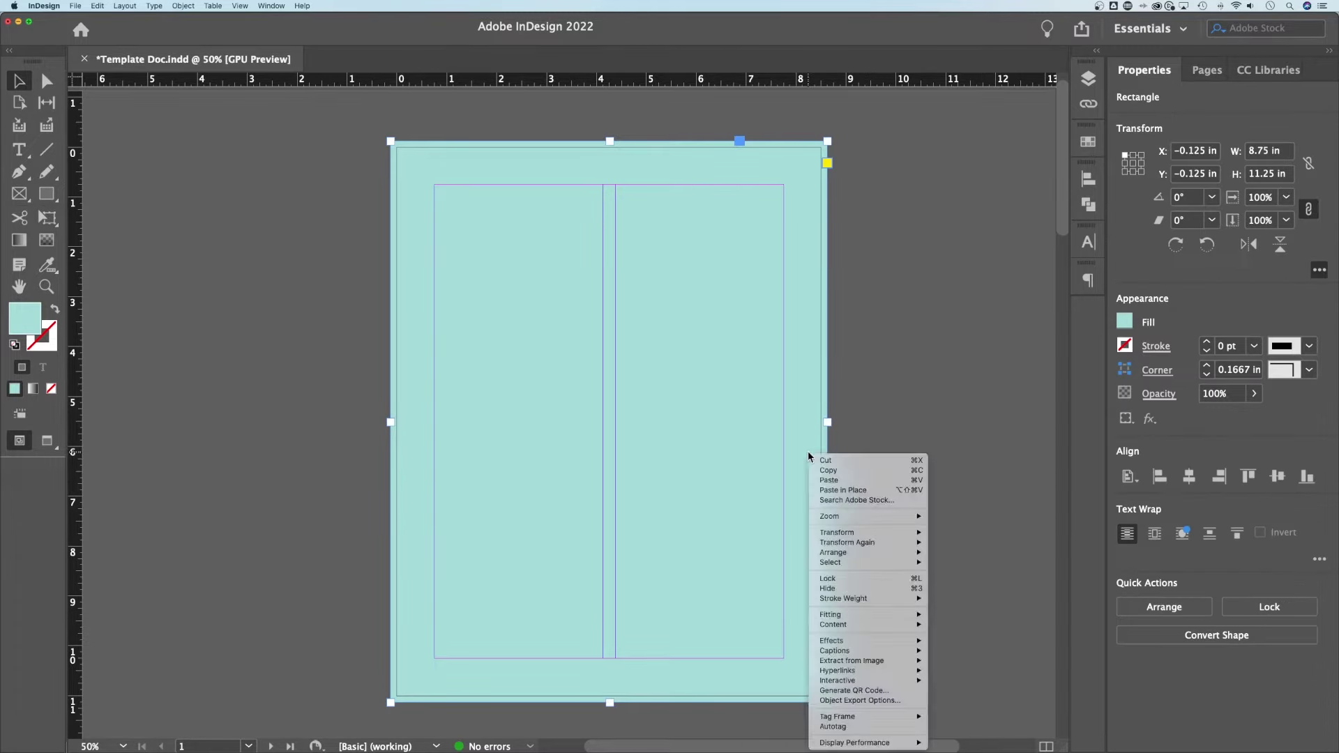
{"action": "mouse_move", "coordinate": [887, 554]}
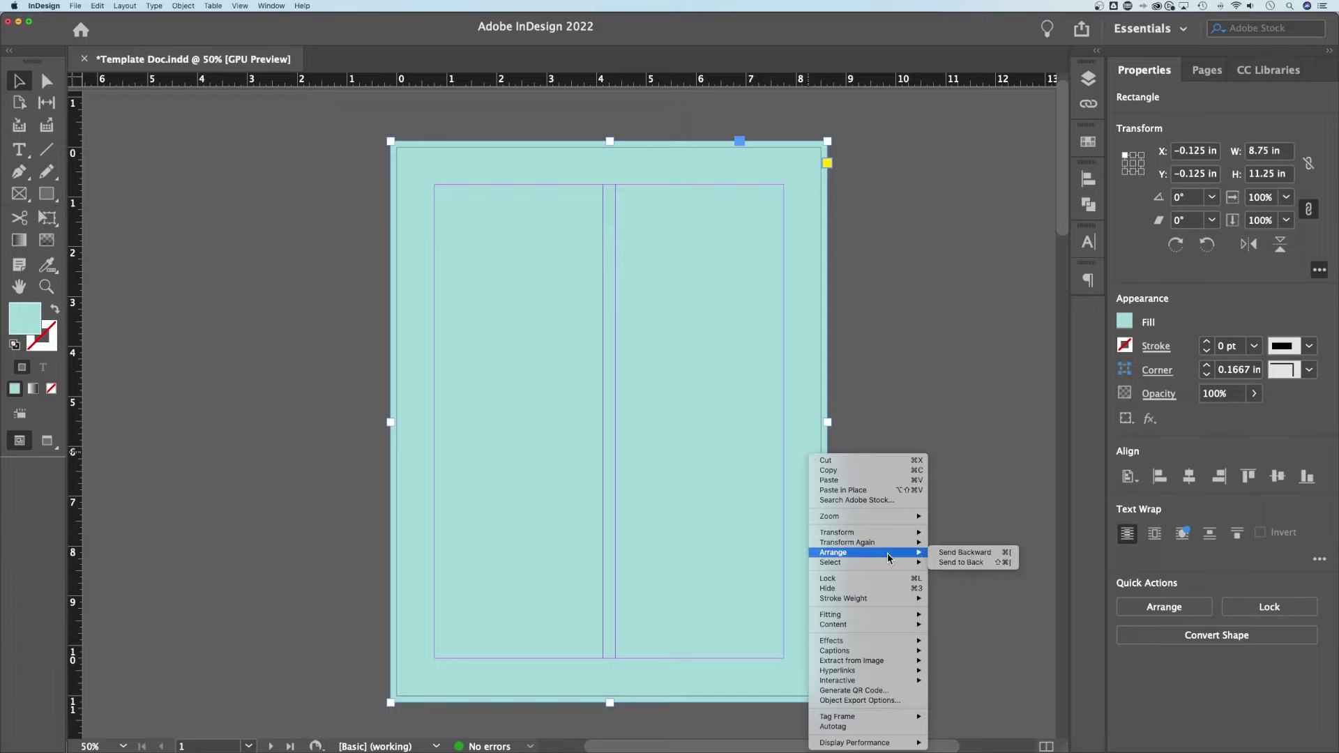
{"action": "left_click", "coordinate": [968, 562]}
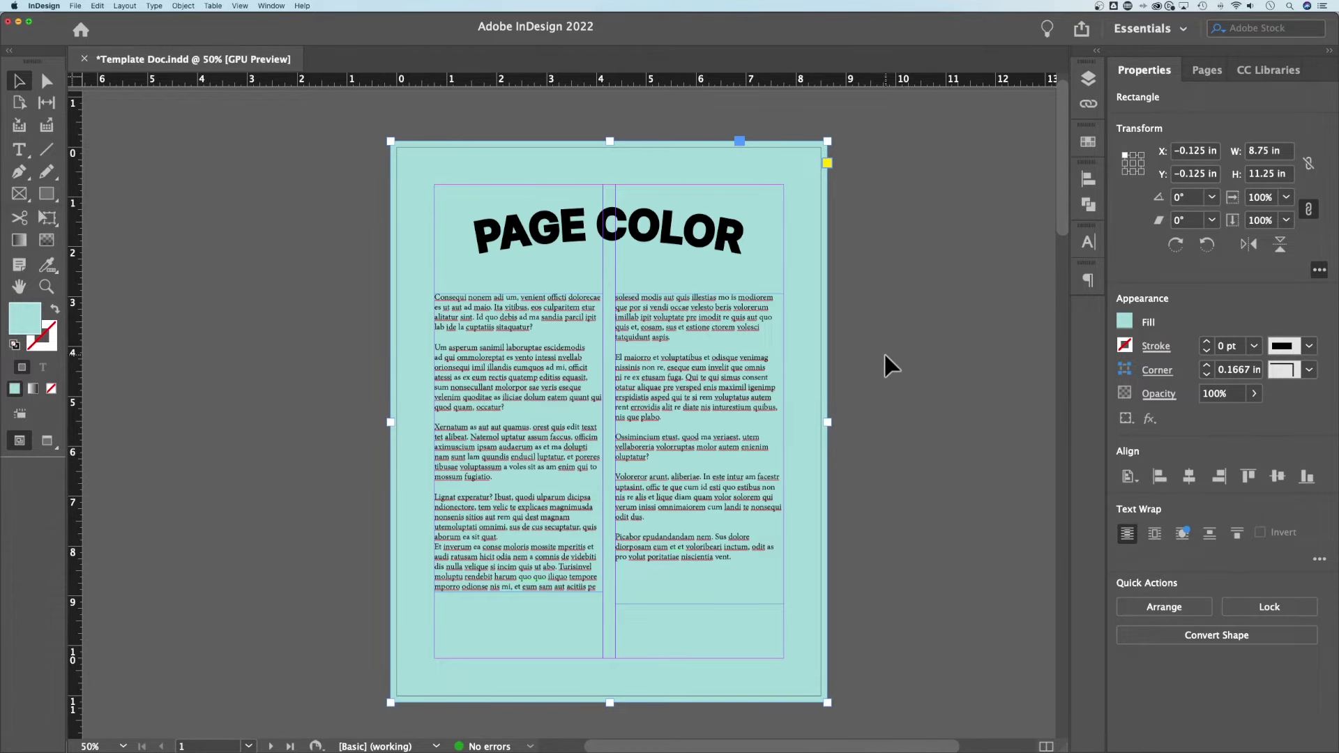
Add a new layer named 'background' and move it below Layer 1
{"action": "left_click", "coordinate": [1090, 82]}
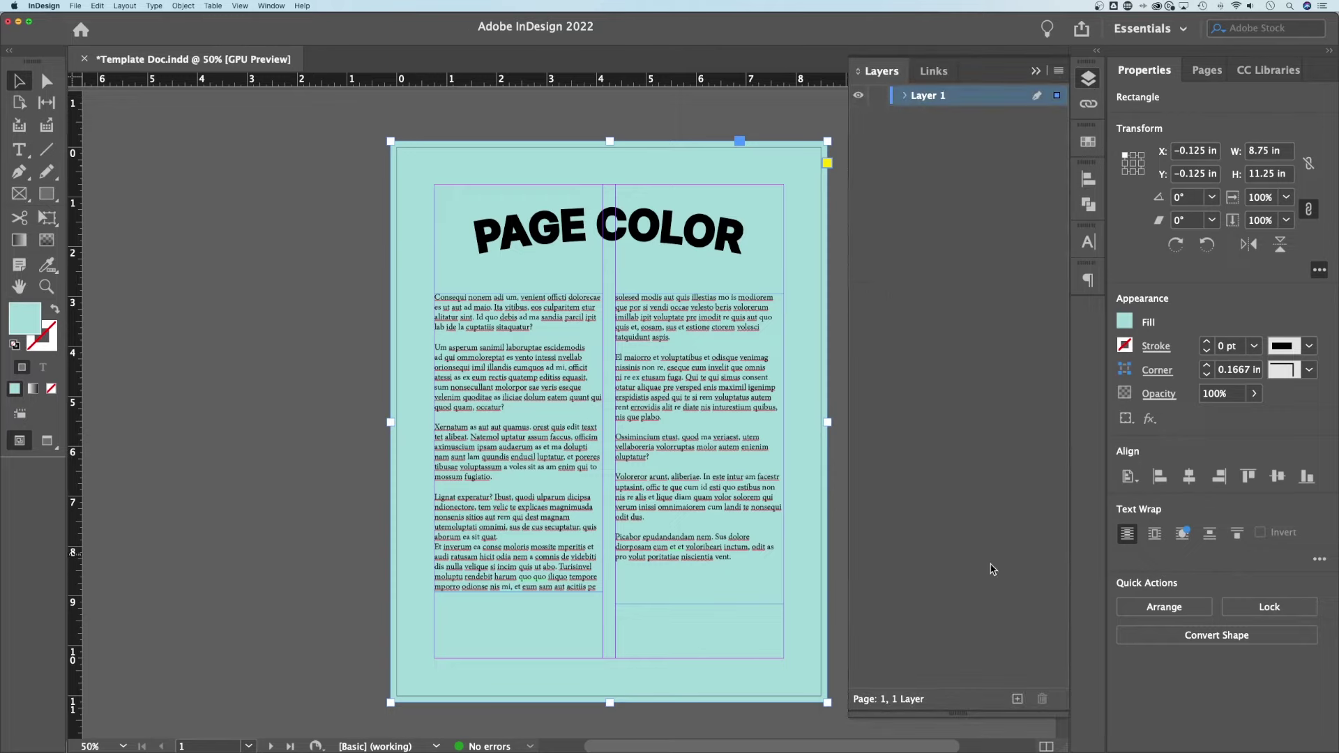
{"action": "left_click", "coordinate": [1016, 697]}
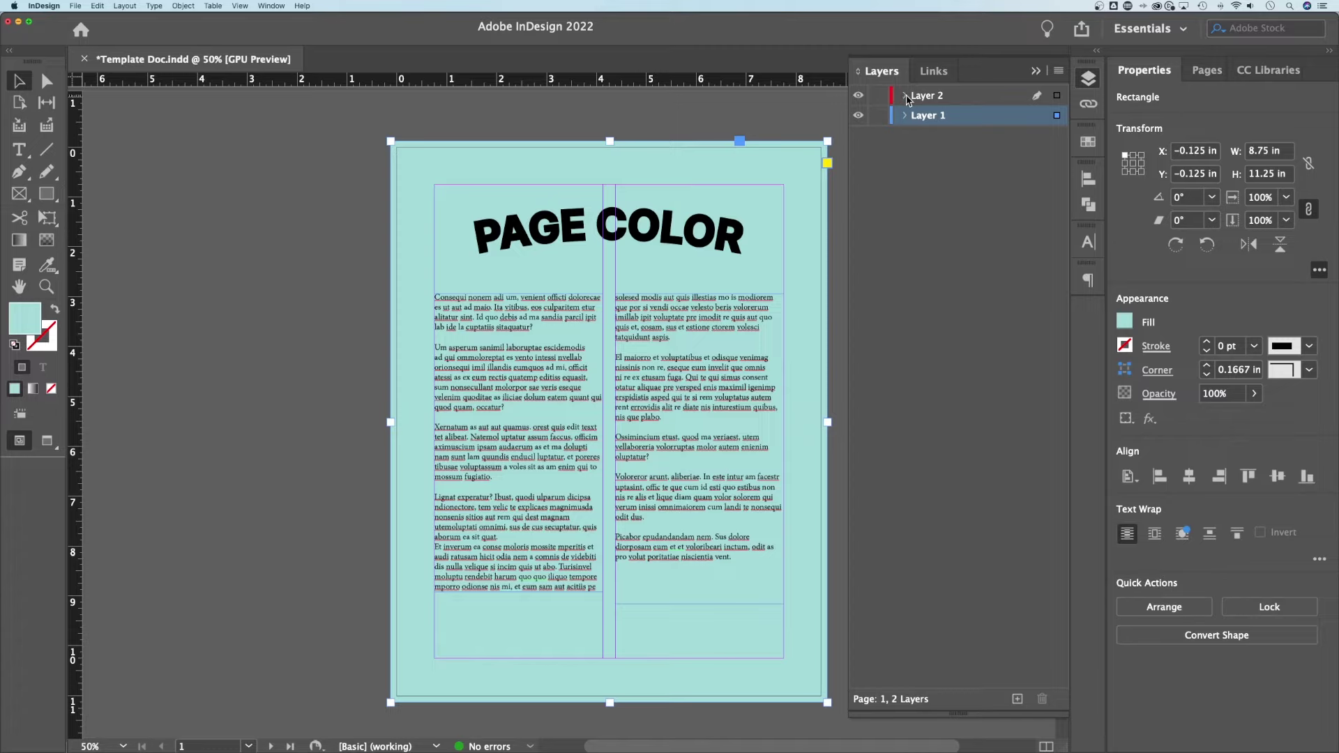
{"action": "left_click", "coordinate": [936, 100]}
{"action": "double_click", "coordinate": [936, 100]}
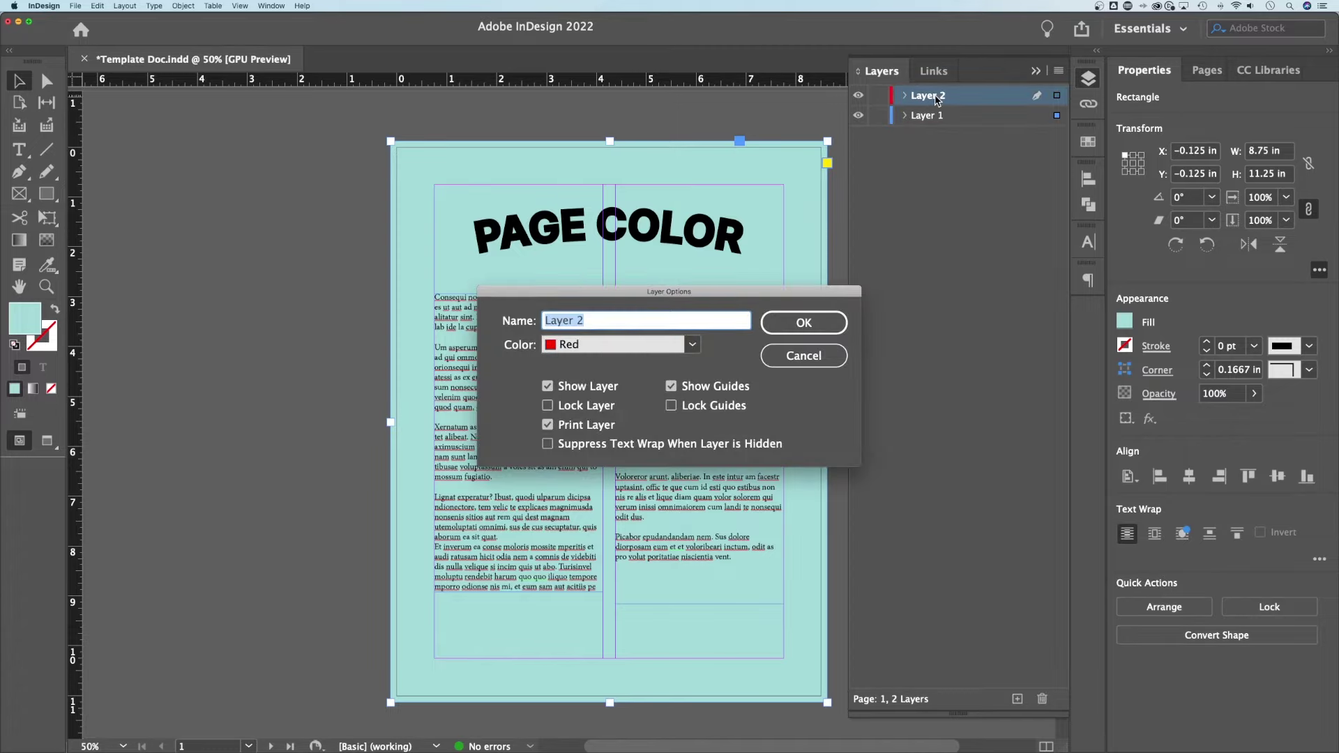
{"action": "type", "text": "background"}
{"action": "key", "text": "Return"}
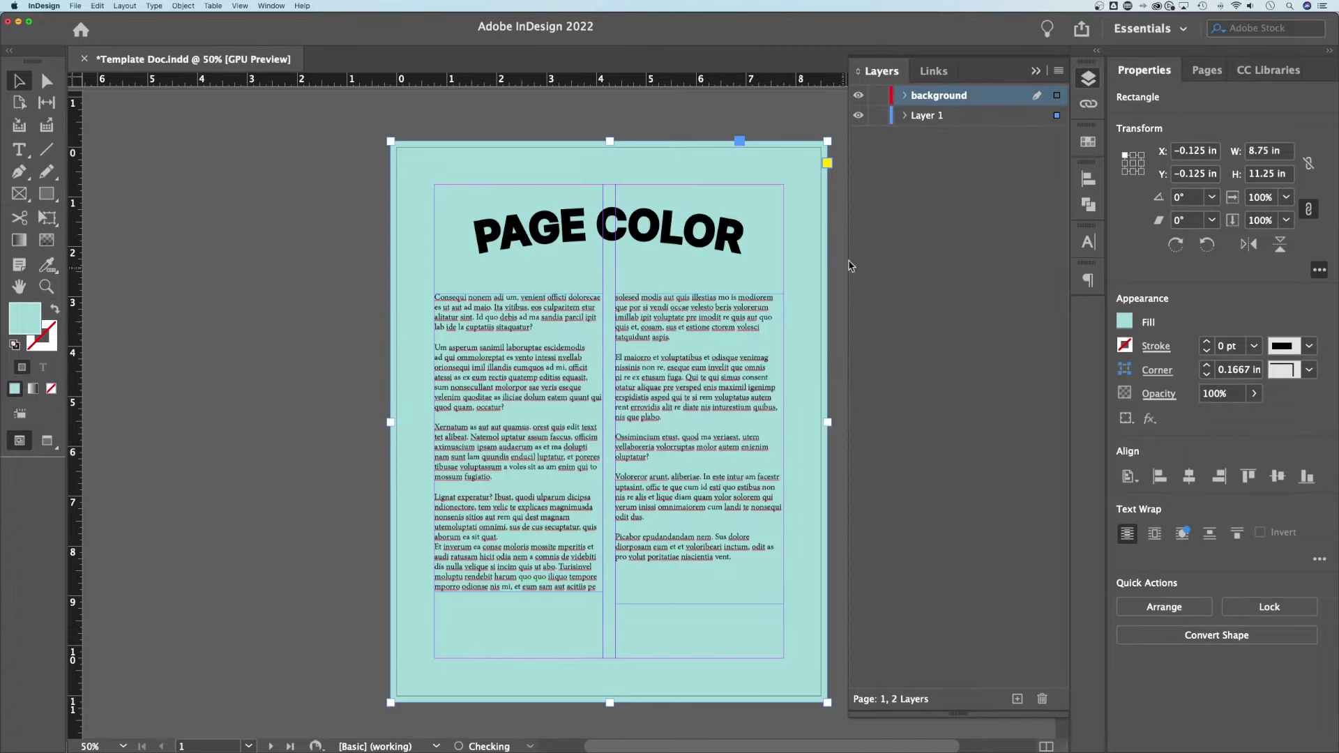
{"action": "left_click_drag", "start_coordinate": [931, 98], "coordinate": [934, 125]}
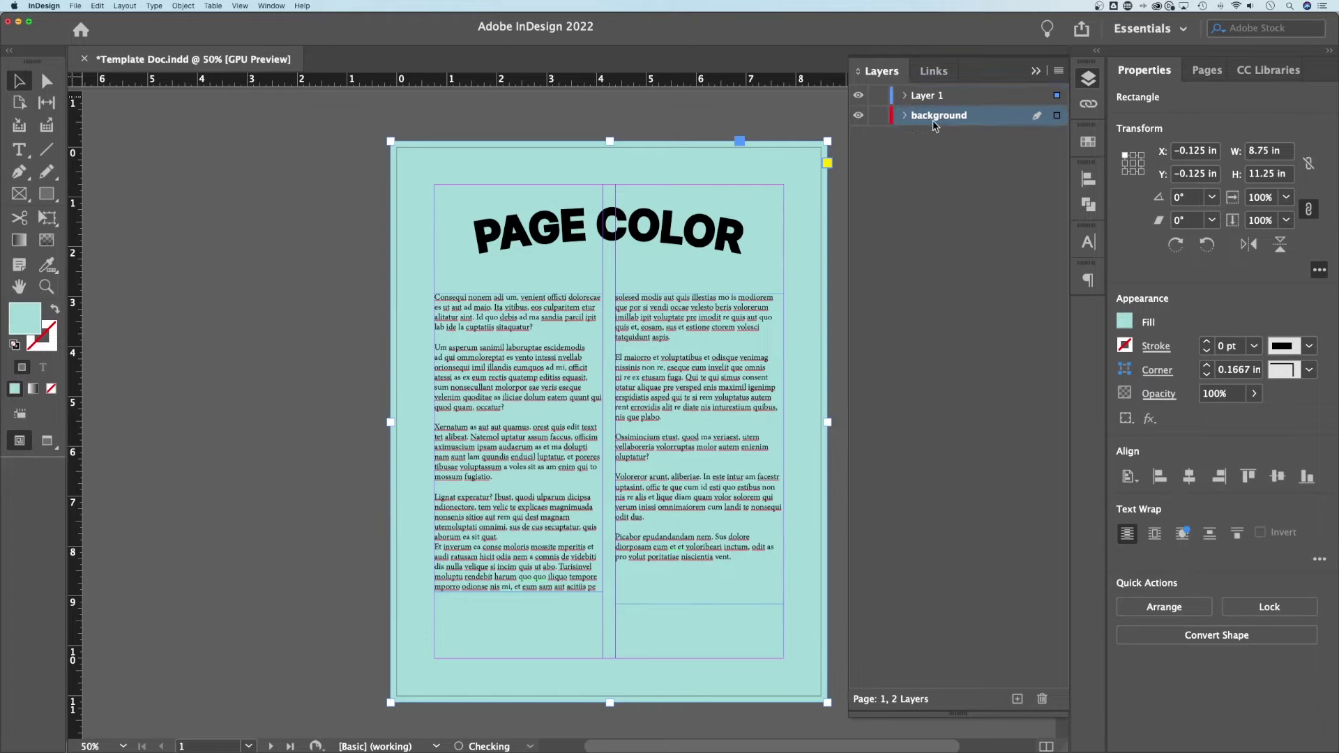
Move the page-sized rectangle into the background layer and lock that layer
{"action": "left_click", "coordinate": [904, 96]}
{"action": "left_click", "coordinate": [941, 176]}
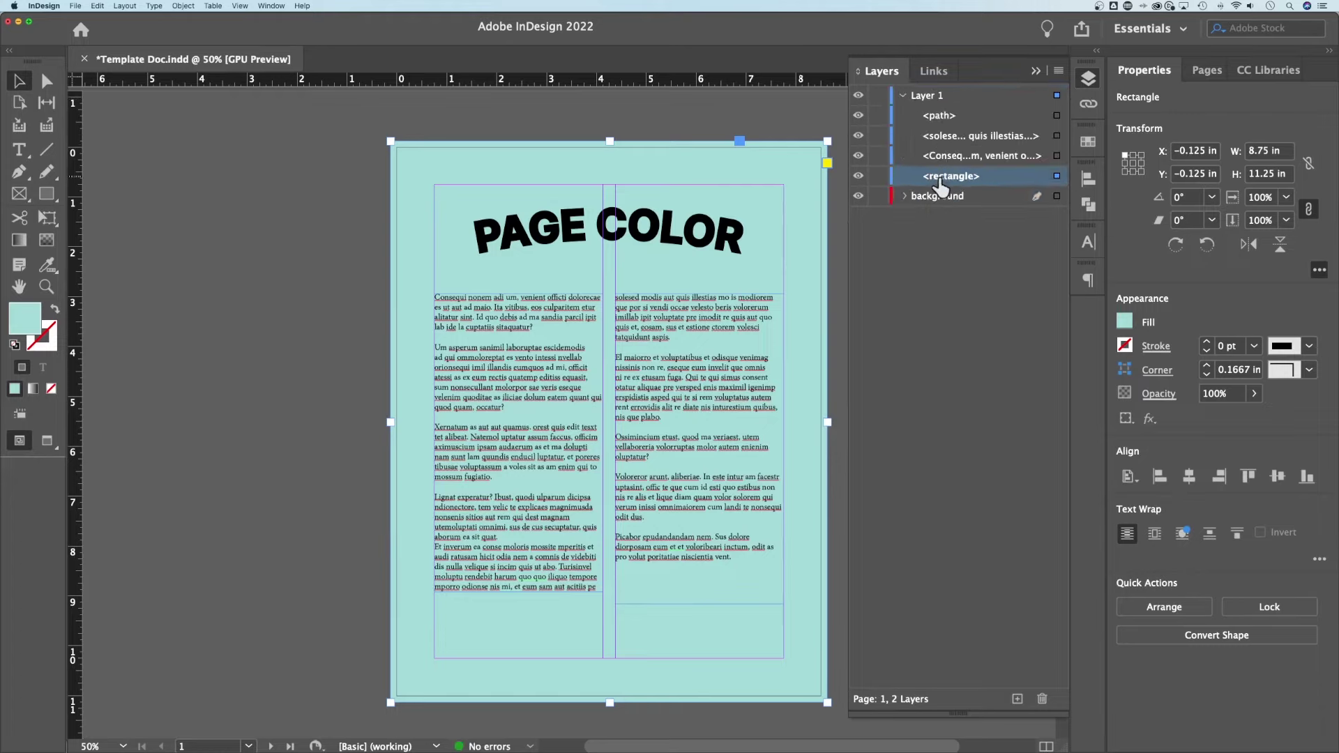
{"action": "left_click_drag", "start_coordinate": [942, 183], "coordinate": [948, 201]}
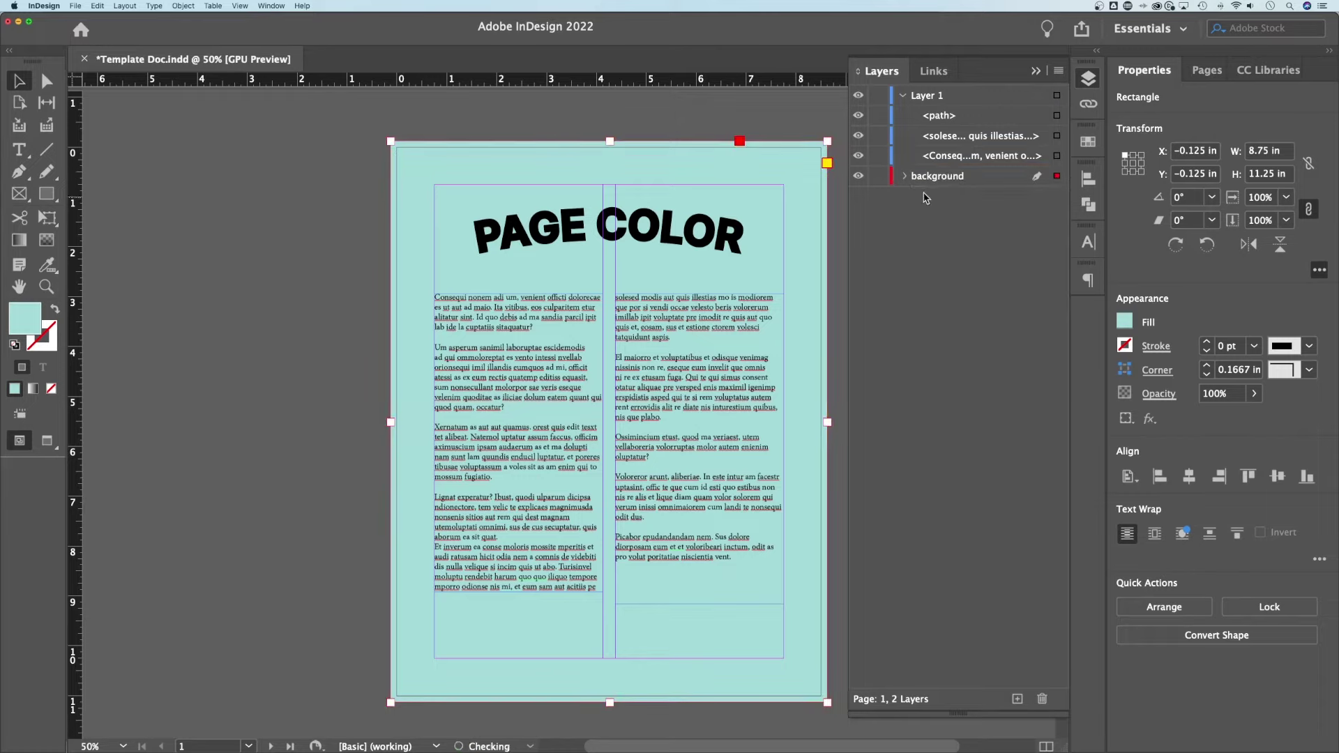
{"action": "left_click", "coordinate": [878, 176]}
{"action": "left_click", "coordinate": [904, 96]}
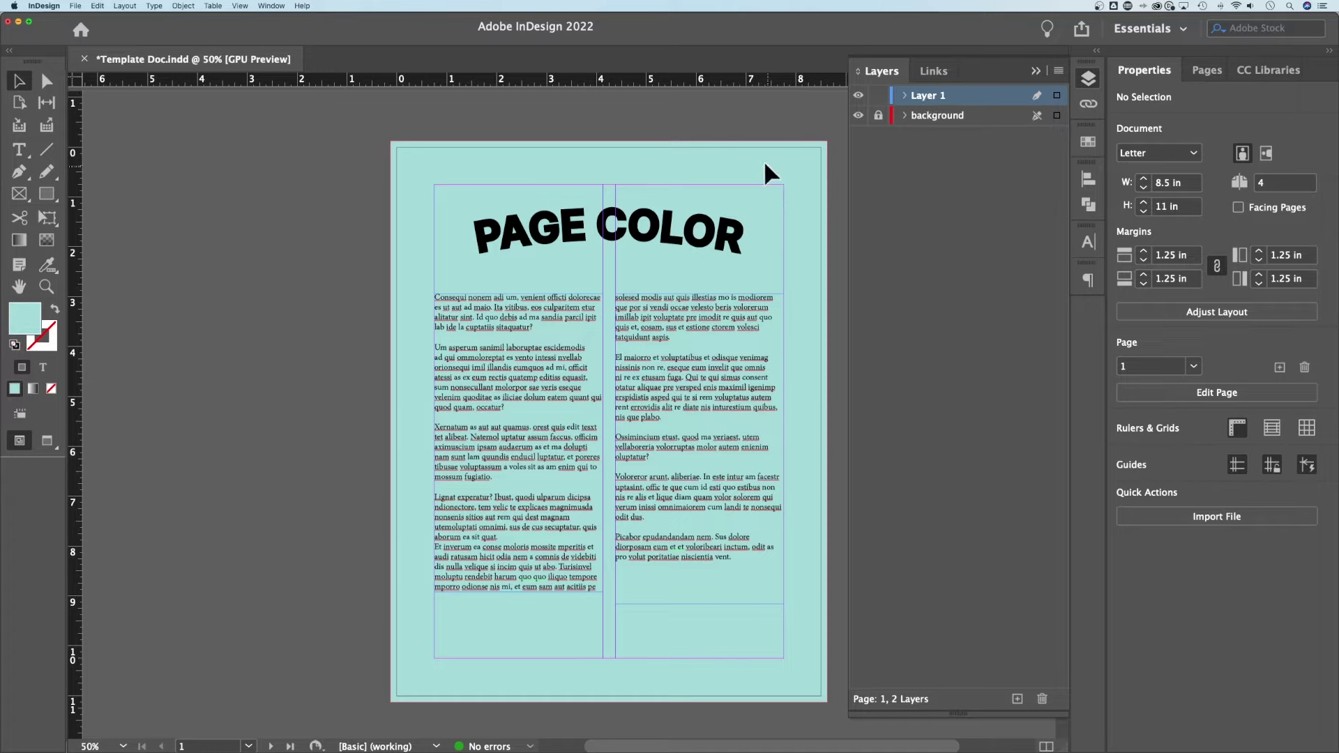
{"action": "left_click_drag", "start_coordinate": [776, 141], "coordinate": [781, 152]}
Delete the background layer together with its aqua rectangle, leaving only Layer 1
{"action": "left_click", "coordinate": [1036, 72]}
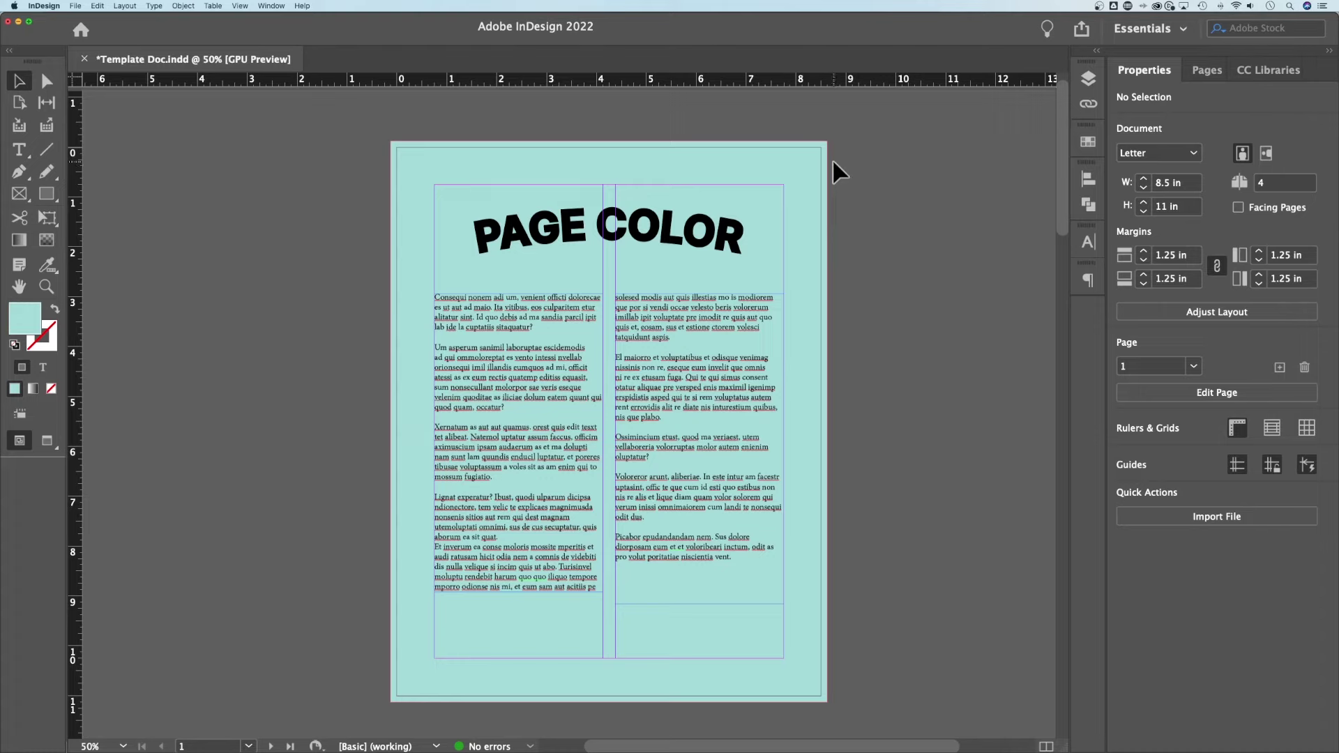
{"action": "left_click", "coordinate": [1088, 79]}
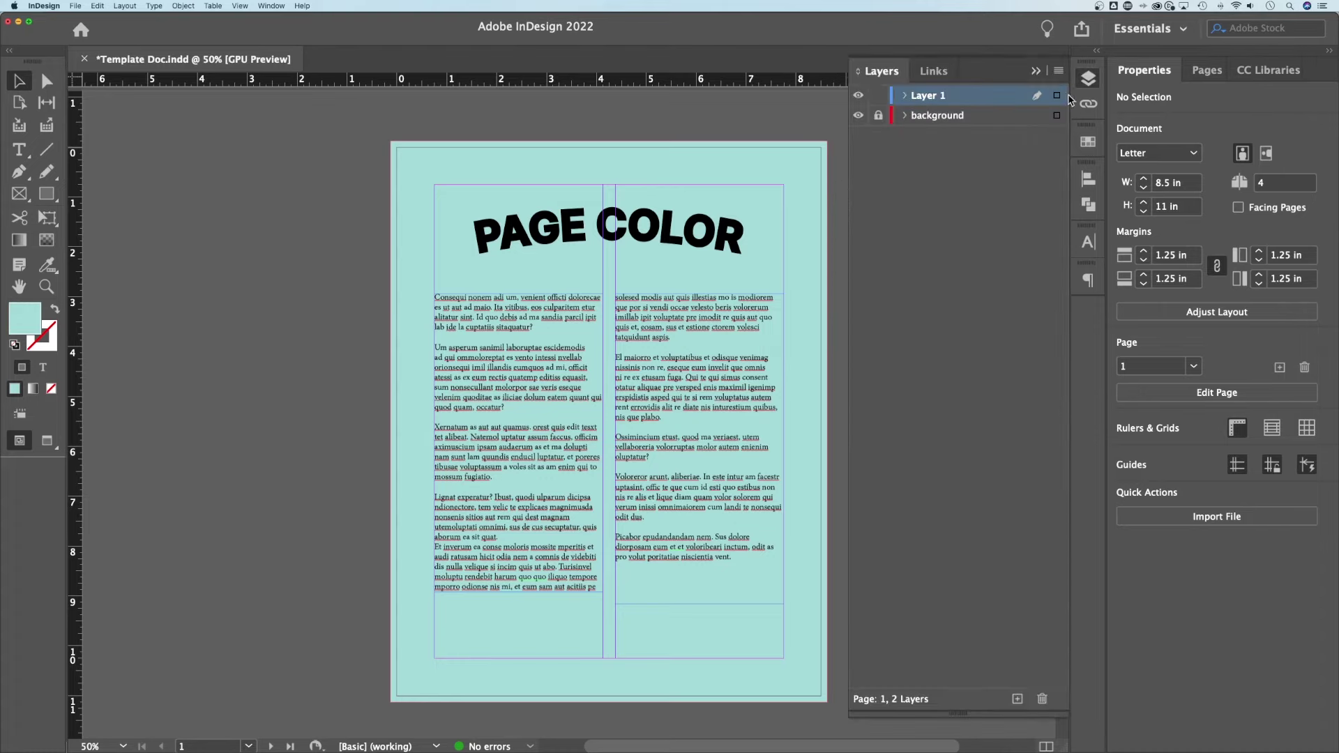
{"action": "left_click", "coordinate": [986, 118]}
{"action": "left_click", "coordinate": [1042, 698]}
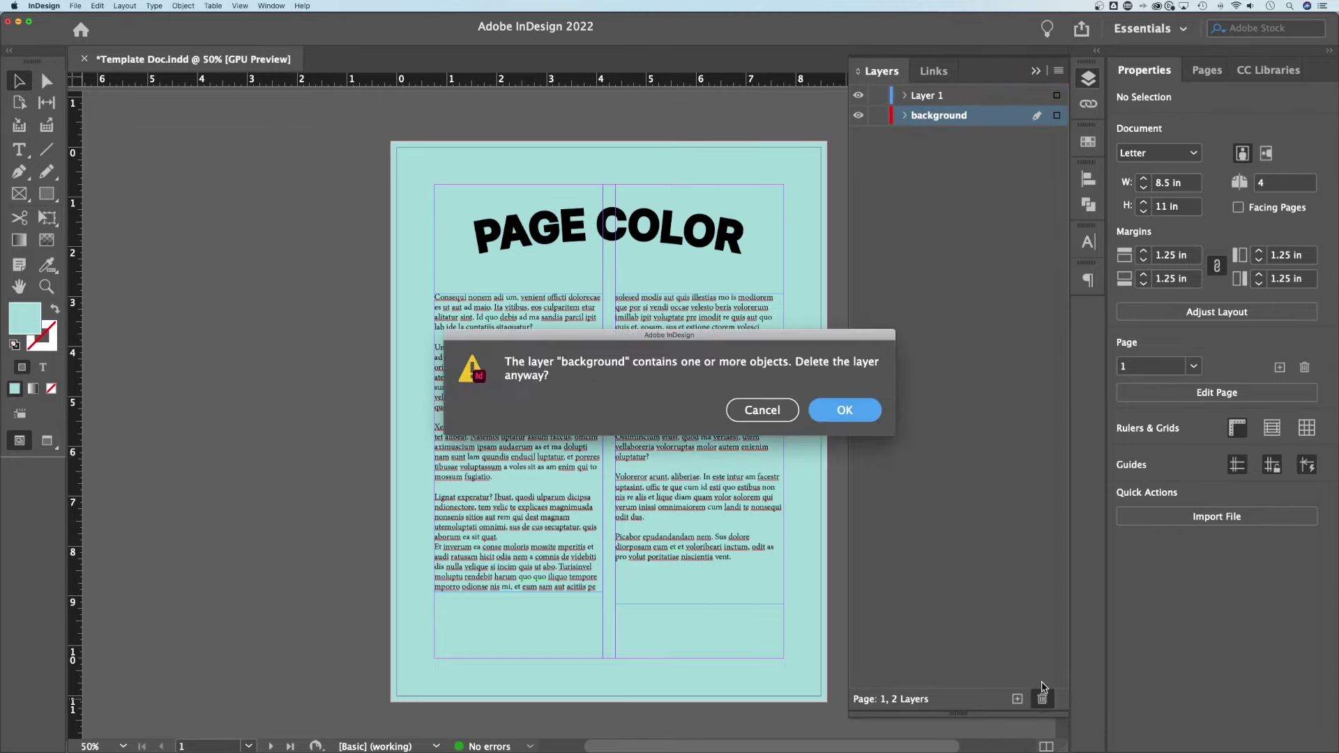
{"action": "left_click", "coordinate": [844, 410]}
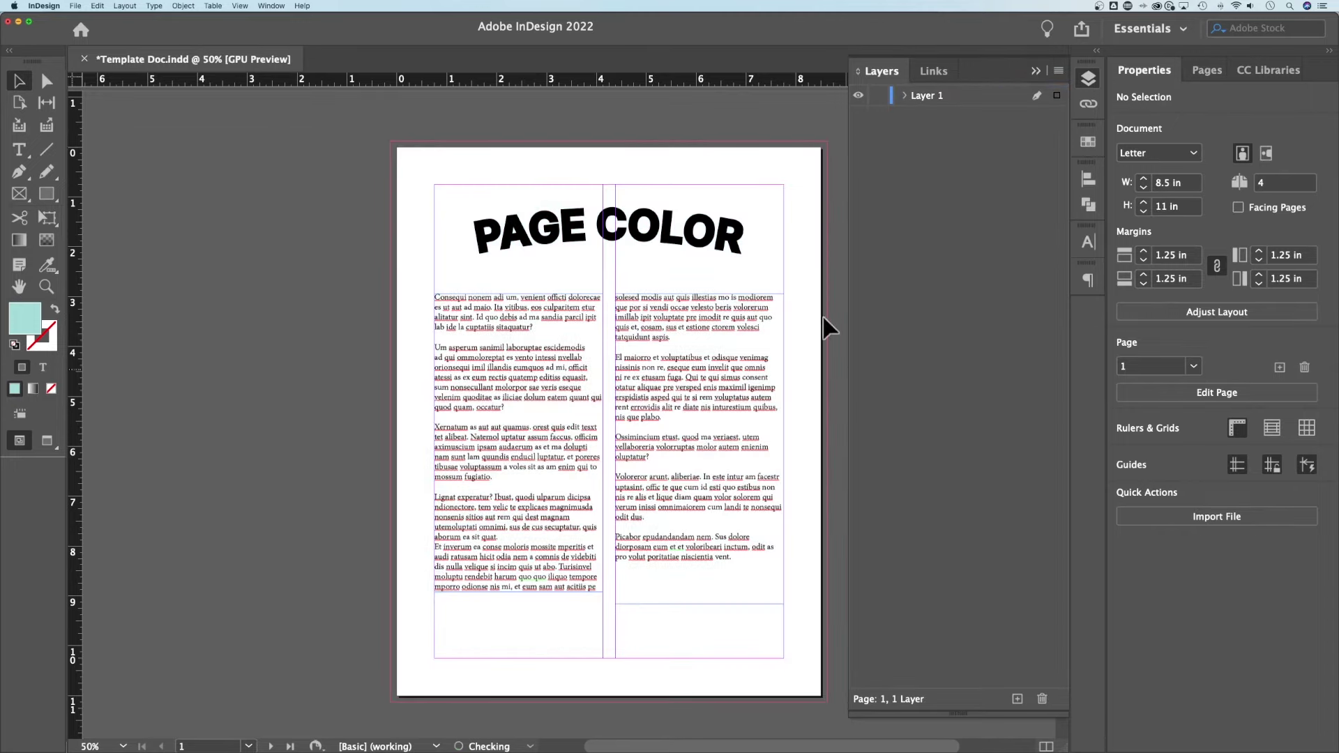
{"action": "left_click", "coordinate": [1036, 71]}
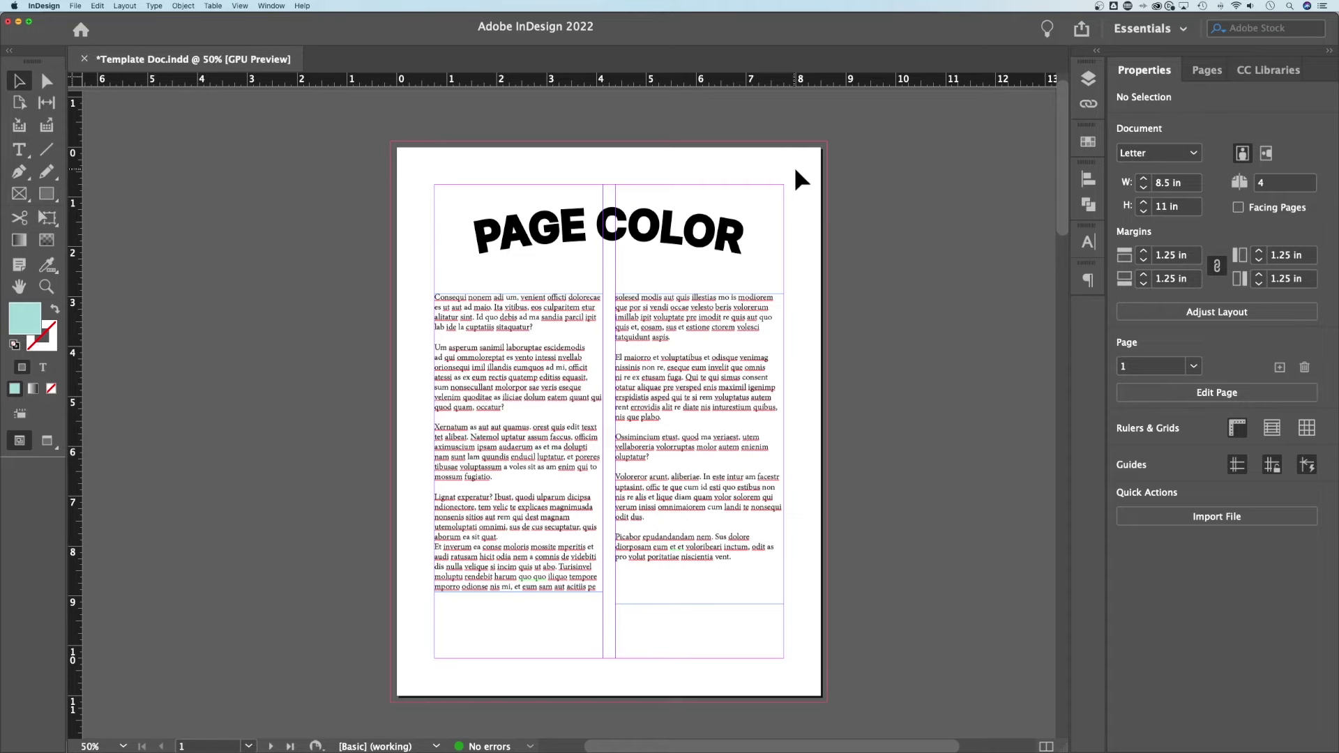
Show the Swatches panel from Window > Color and select the [Paper] swatch
{"action": "left_click", "coordinate": [272, 6]}
{"action": "mouse_move", "coordinate": [312, 75]}
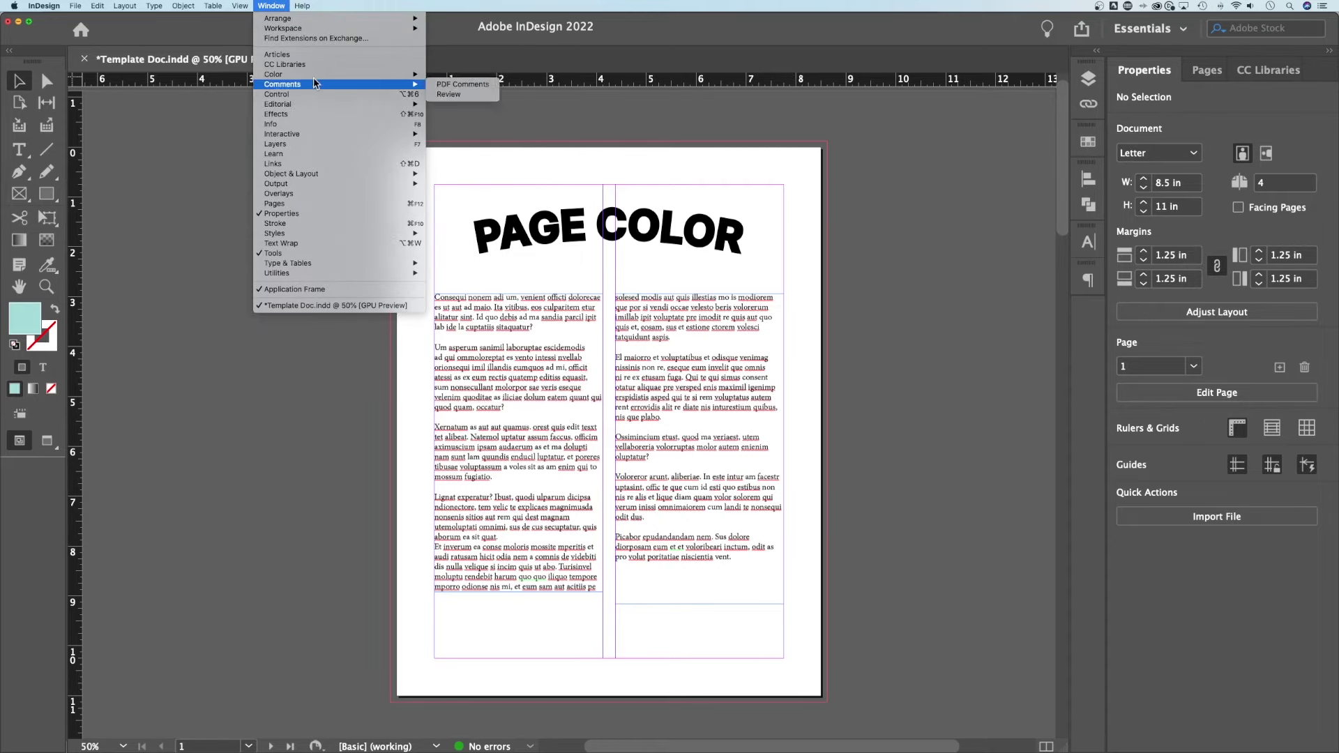
{"action": "left_click", "coordinate": [464, 95]}
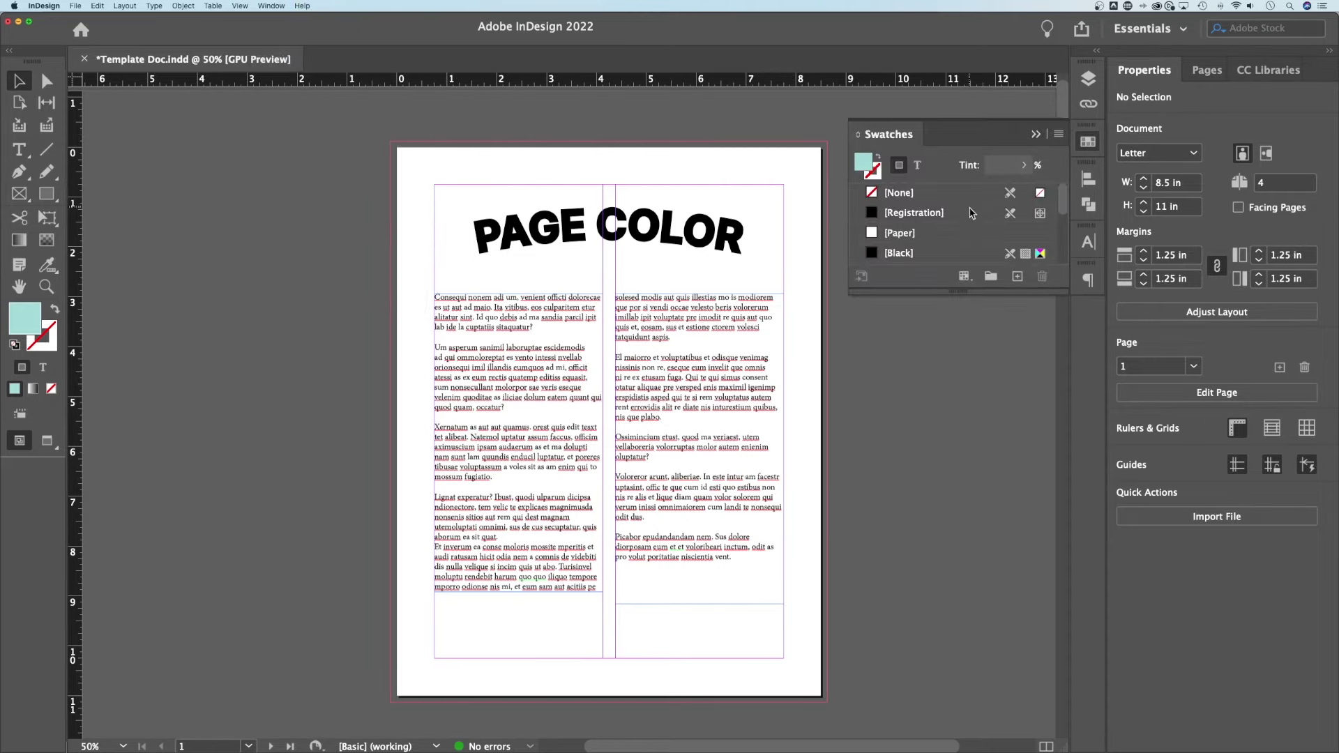
{"action": "left_click", "coordinate": [901, 235]}
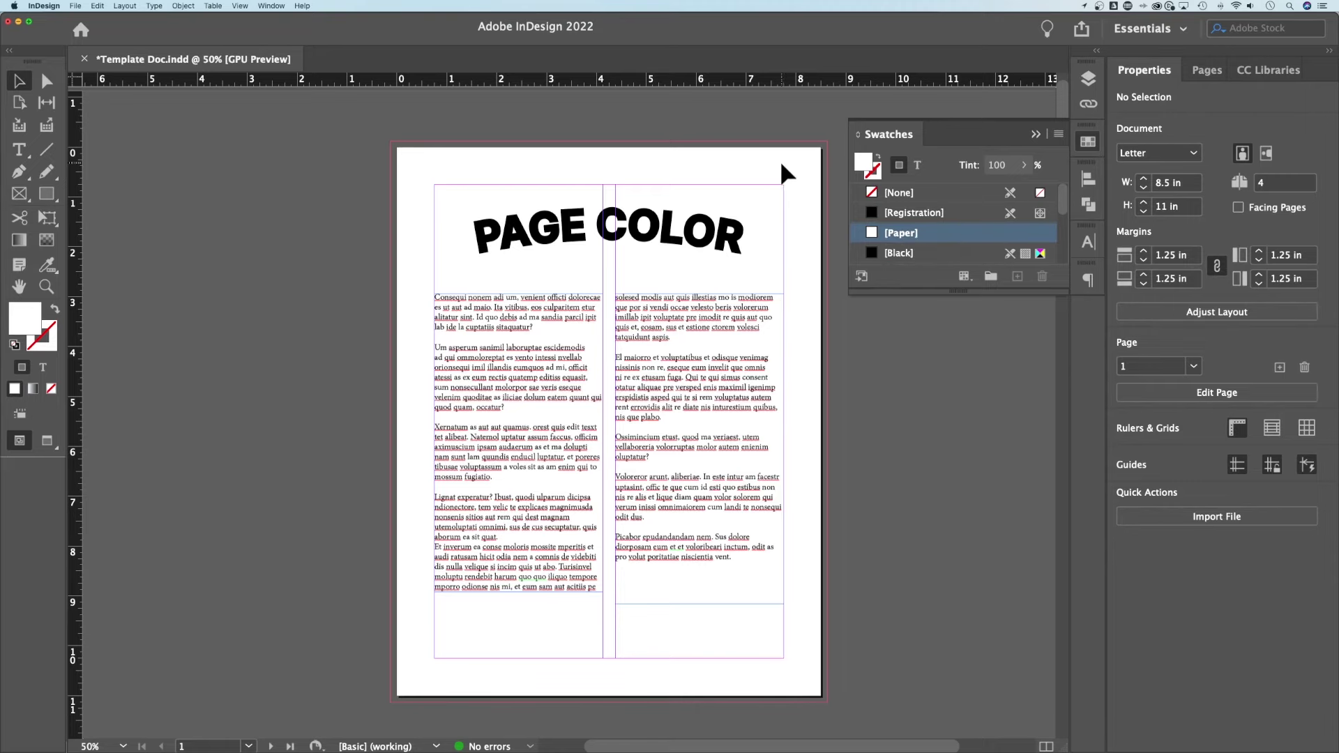
Redefine the [Paper] swatch as CMYK 25% cyan in Swatch Options
{"action": "double_click", "coordinate": [881, 233]}
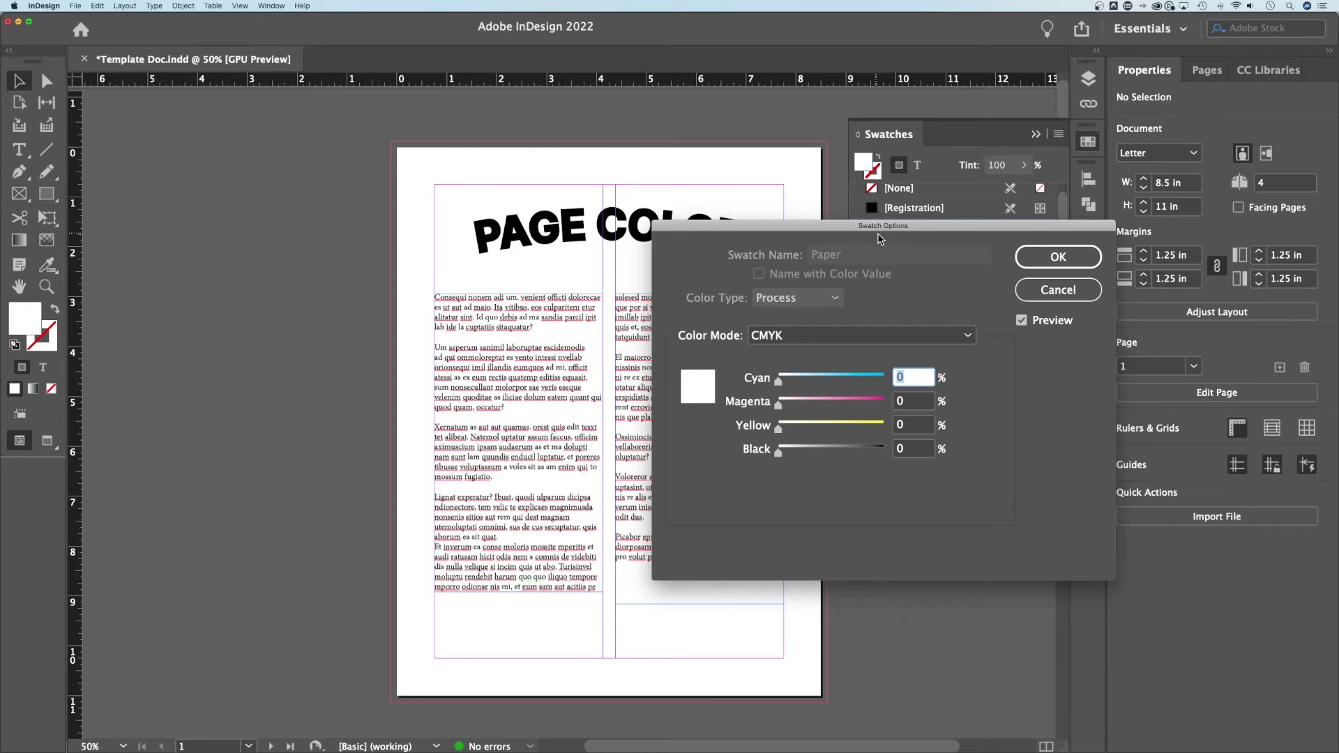
{"action": "left_click_drag", "start_coordinate": [778, 382], "coordinate": [804, 383]}
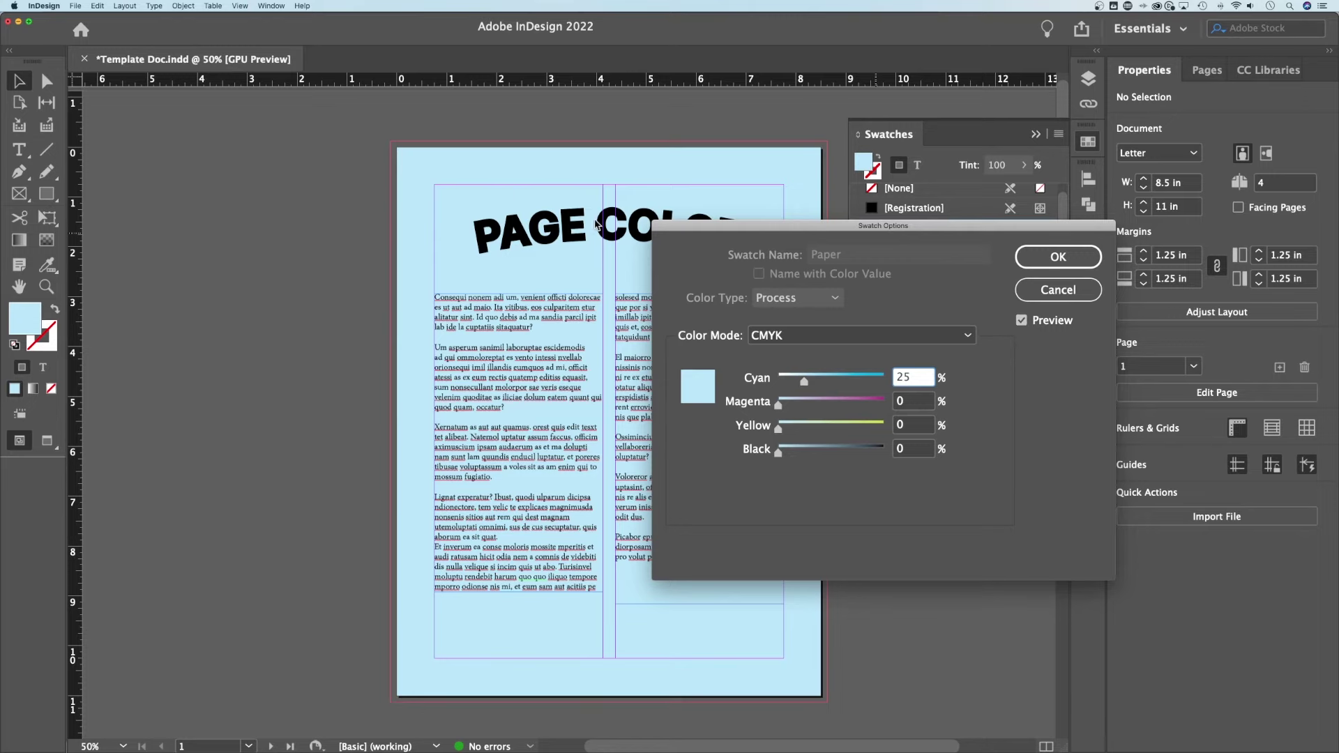
{"action": "left_click", "coordinate": [1039, 258]}
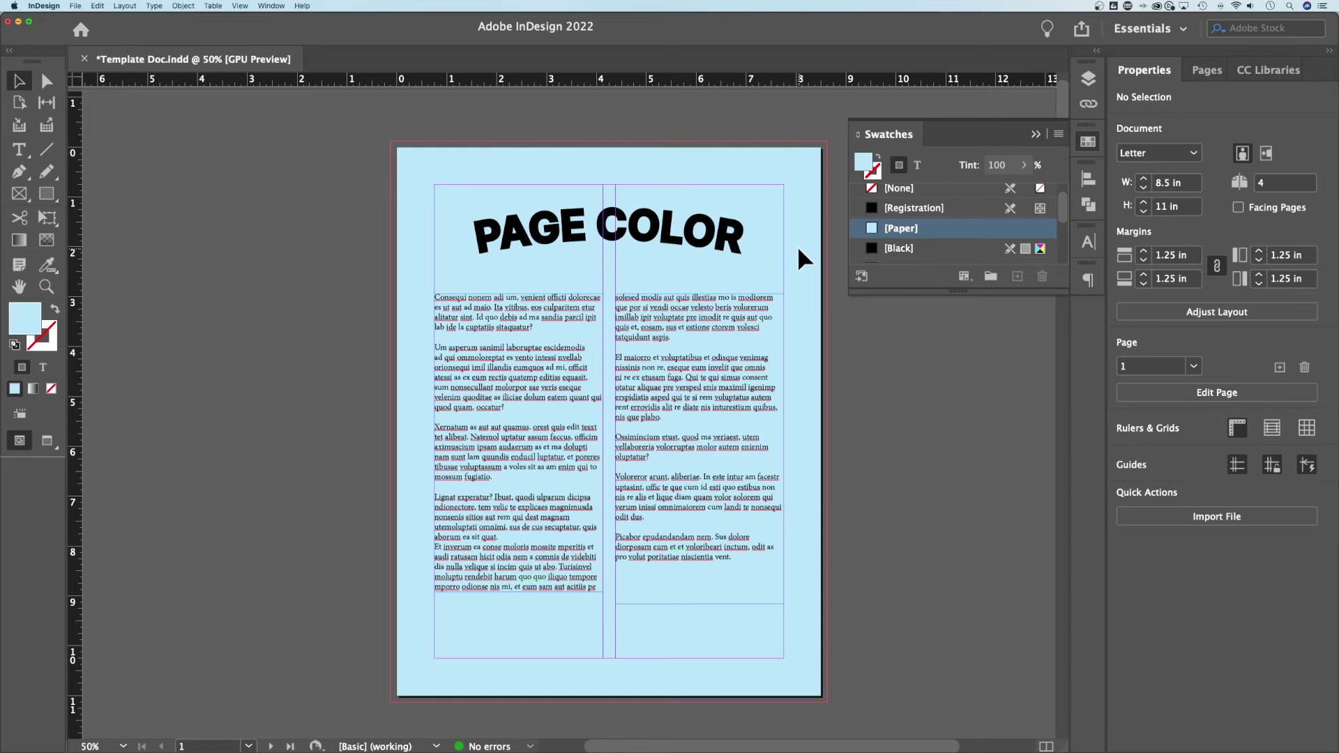
Collapse the Swatches panel into its dock icon
{"action": "left_click", "coordinate": [1030, 135]}
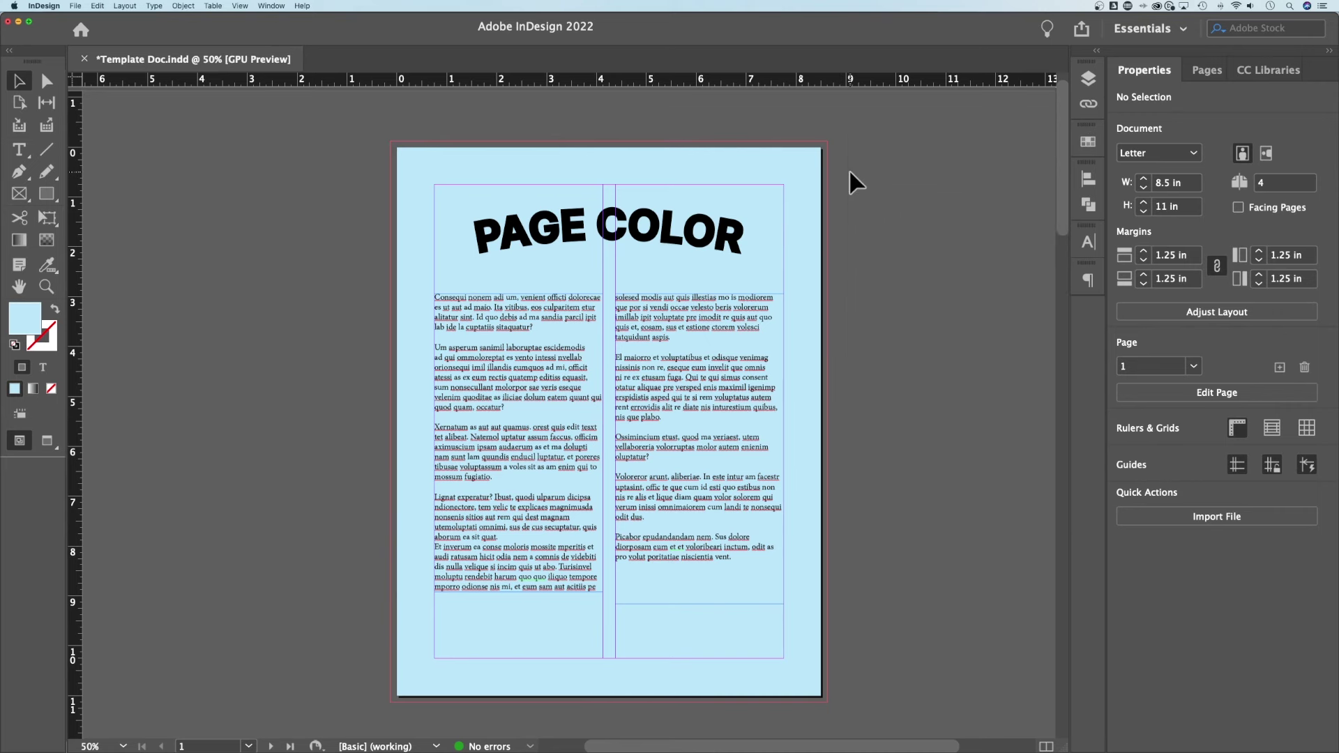